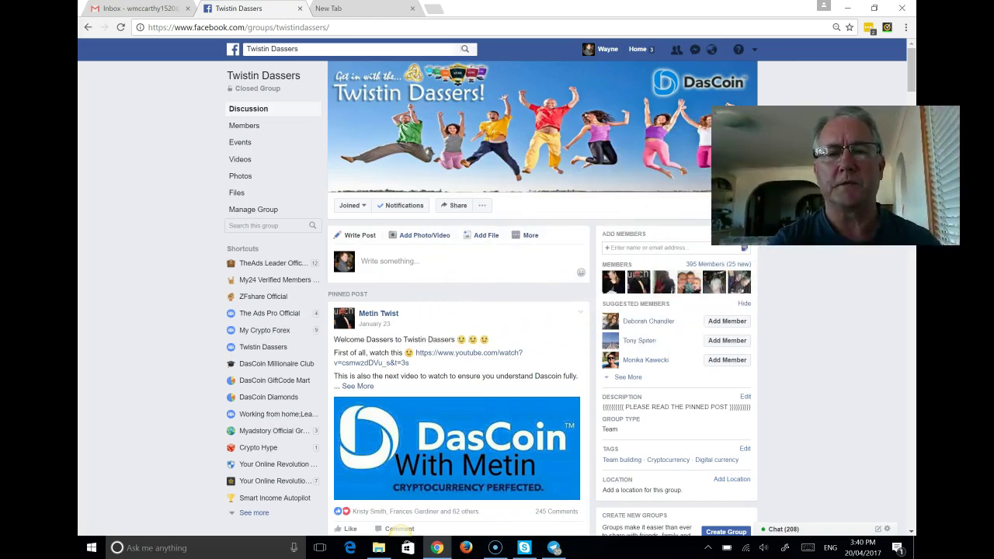
- Scroll the Twistin Dassers group feed down to the shared NetLeaders Weekly Webcast video post
scroll(872, 243, "down", 3)
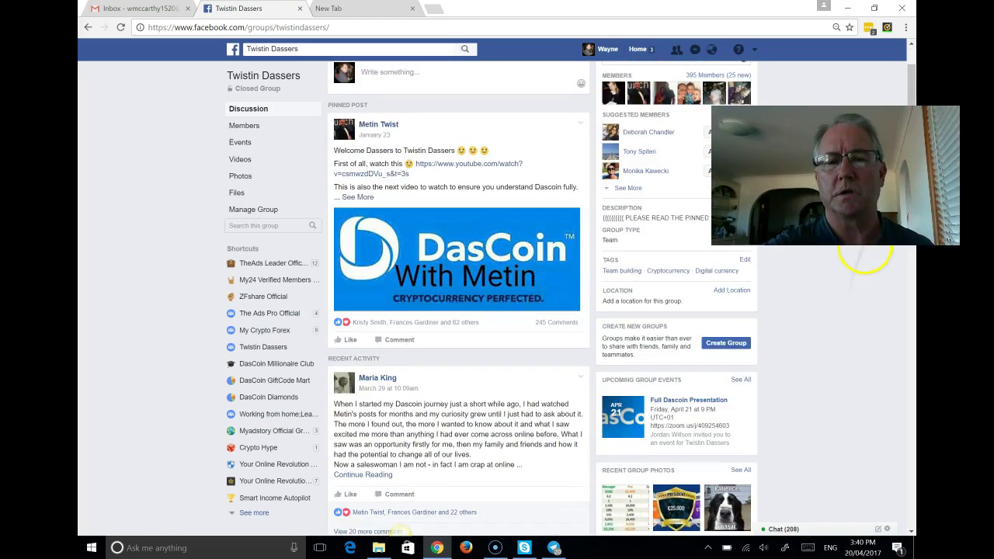
scroll(845, 347, "down", 5)
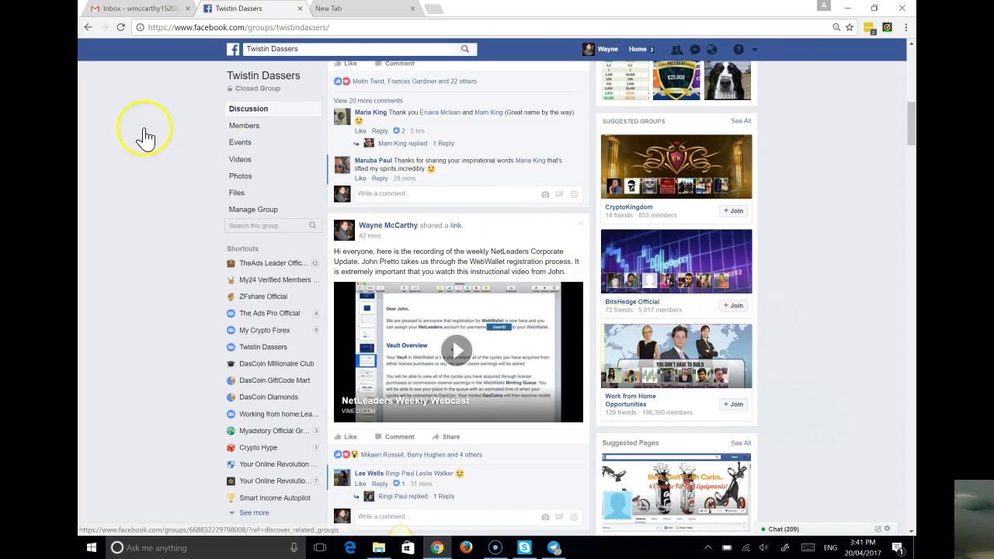
- Open the WebWallet Registration Is Here! email from Gmail's Updates category
left_click(140, 9)
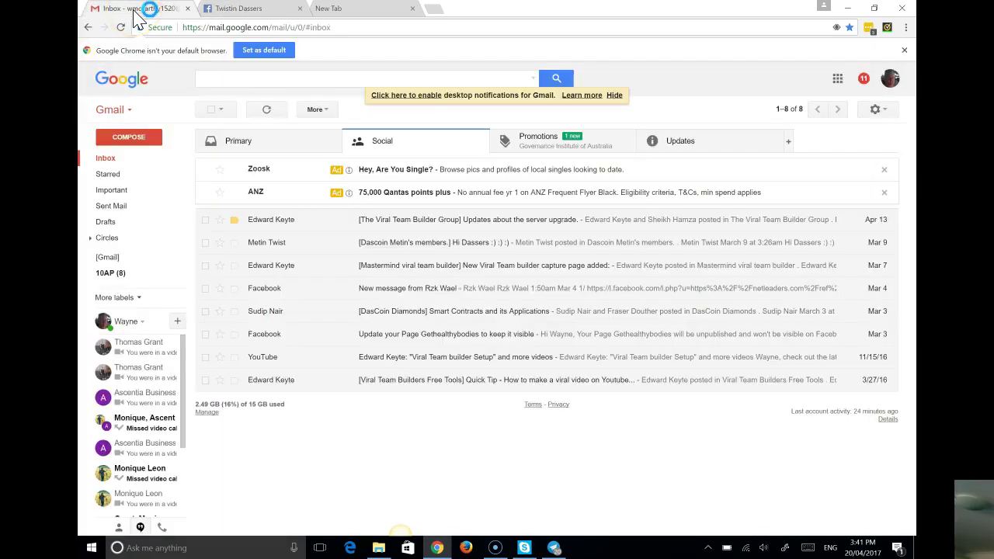
left_click(268, 149)
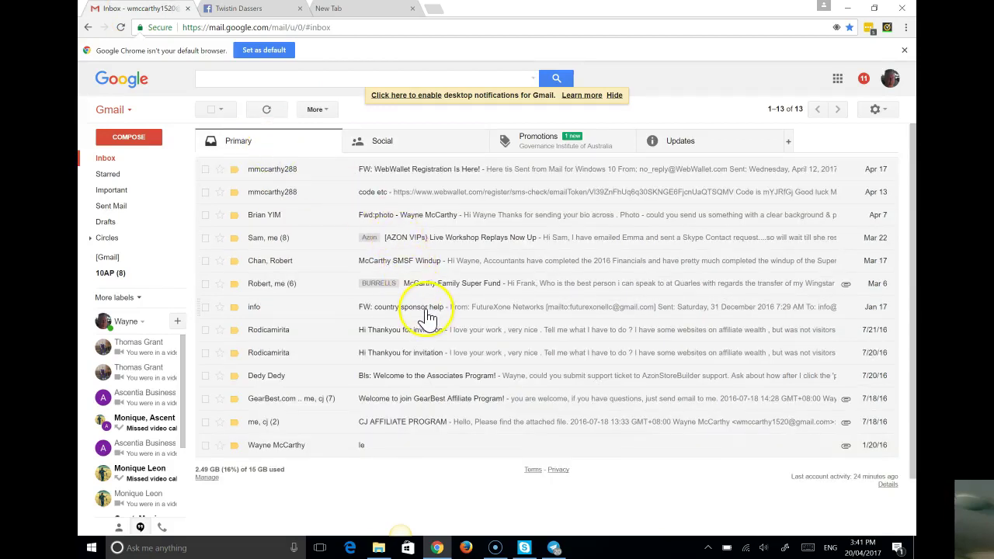
left_click(693, 156)
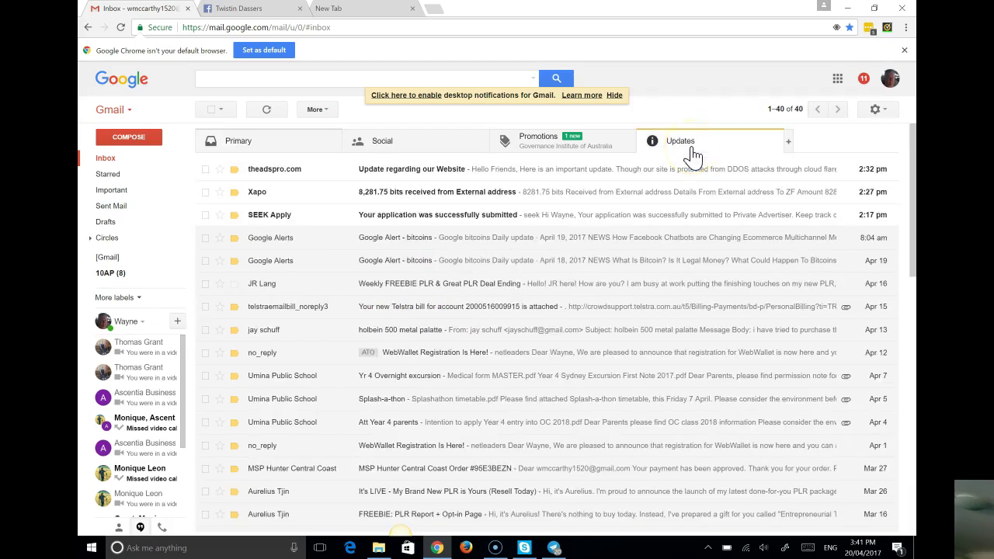
left_click(439, 357)
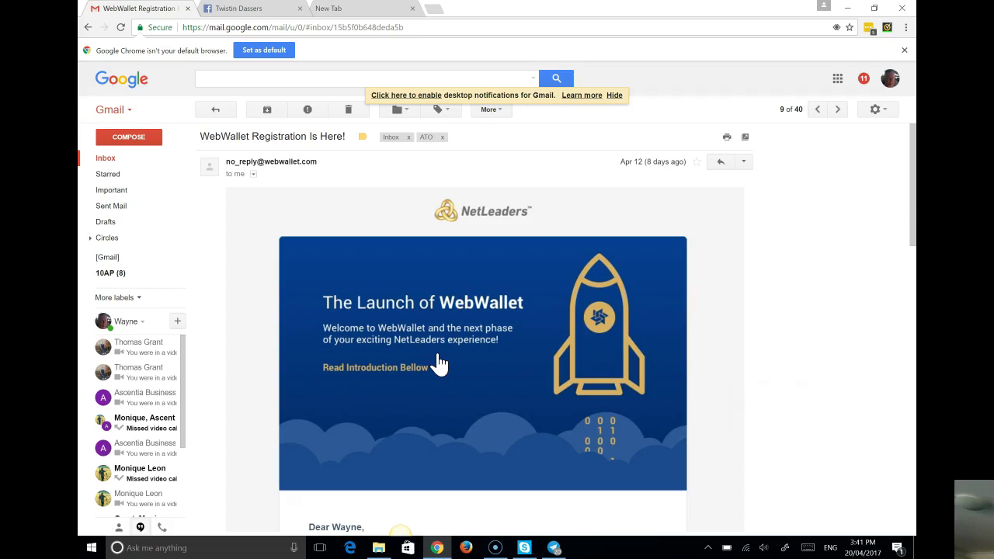
- Scroll down the email to its choice between registering a new account or combining accounts
scroll(823, 192, "down", 3)
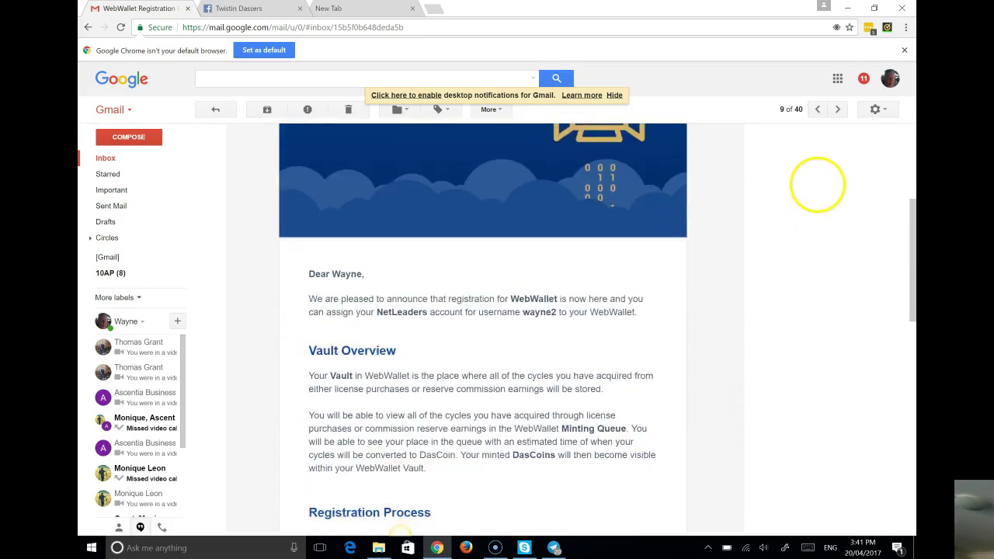
scroll(808, 210, "down", 1)
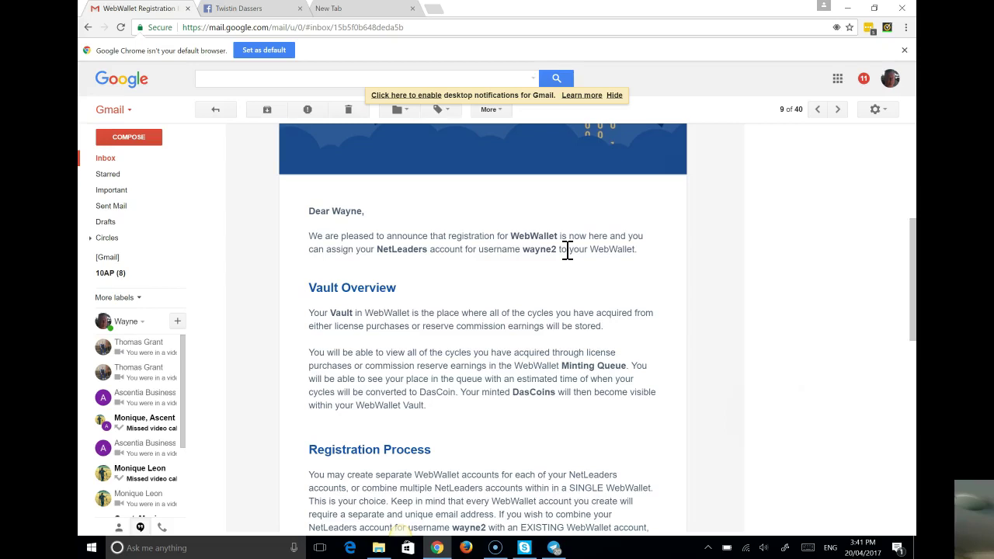
scroll(792, 251, "down", 7)
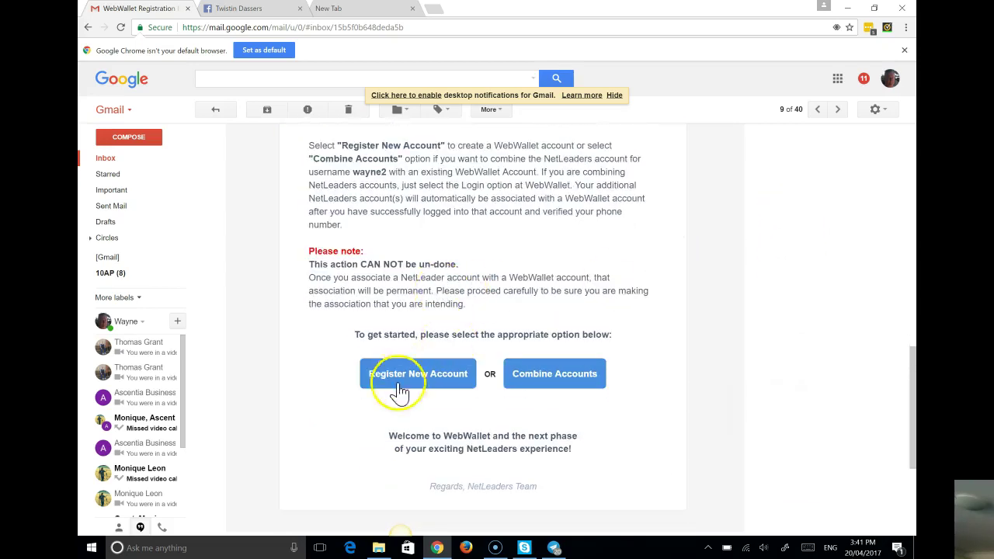
- Start combining accounts and fill the WebWallet LOG IN form with the existing username and saved password
left_click(556, 380)
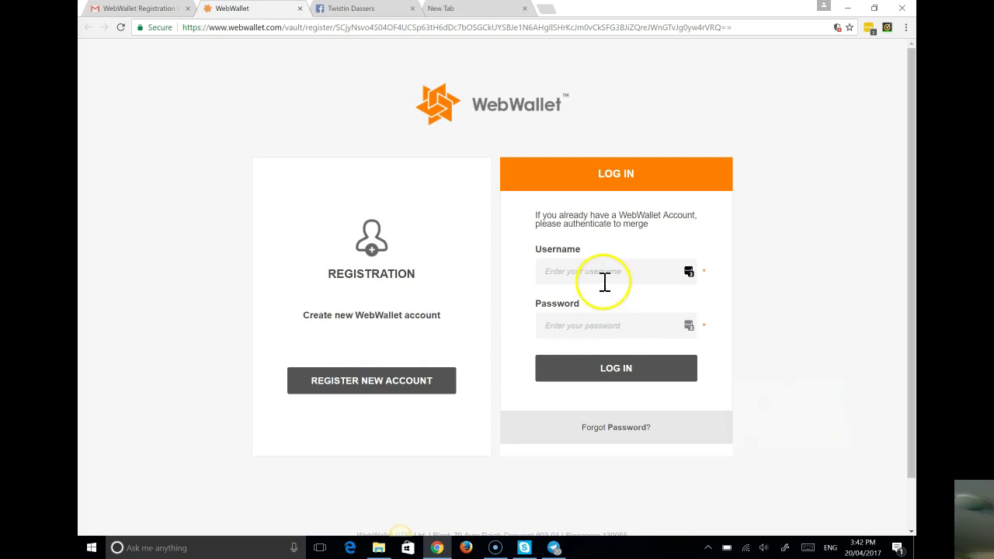
left_click(566, 276)
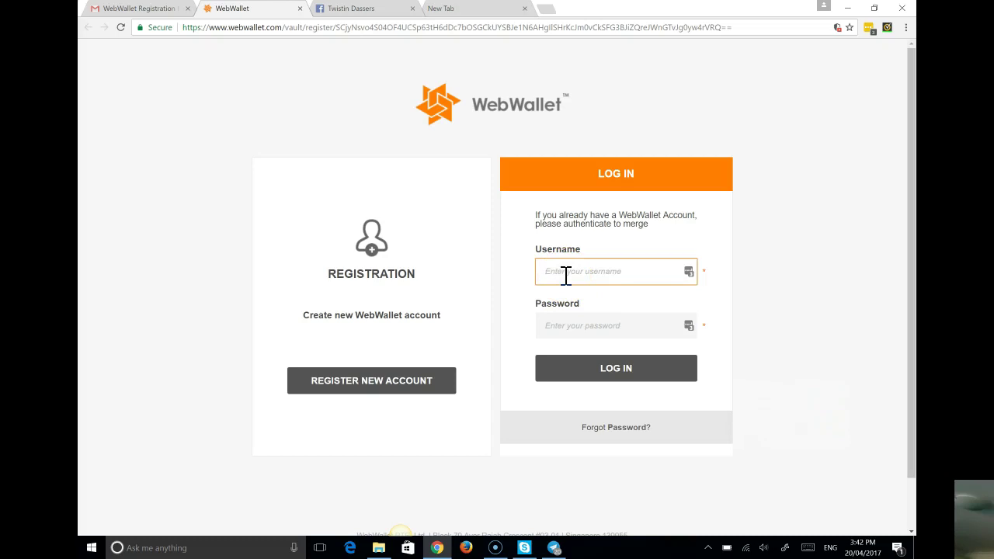
type("wayne2")
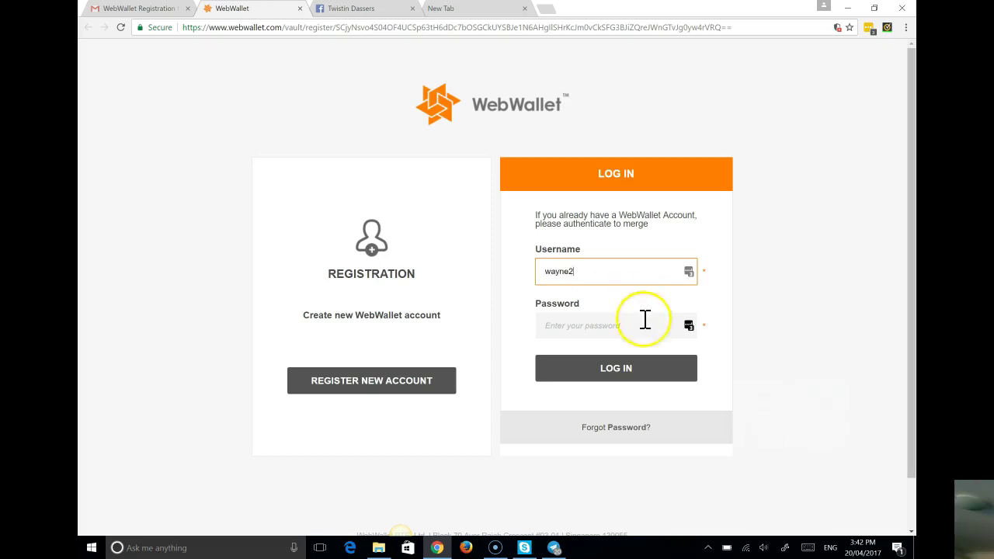
left_click(615, 321)
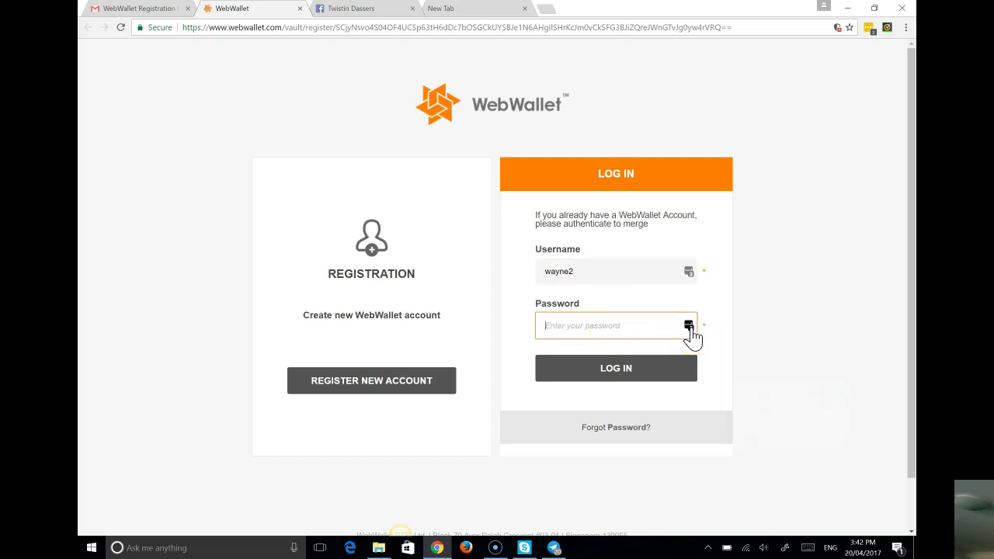
left_click(688, 326)
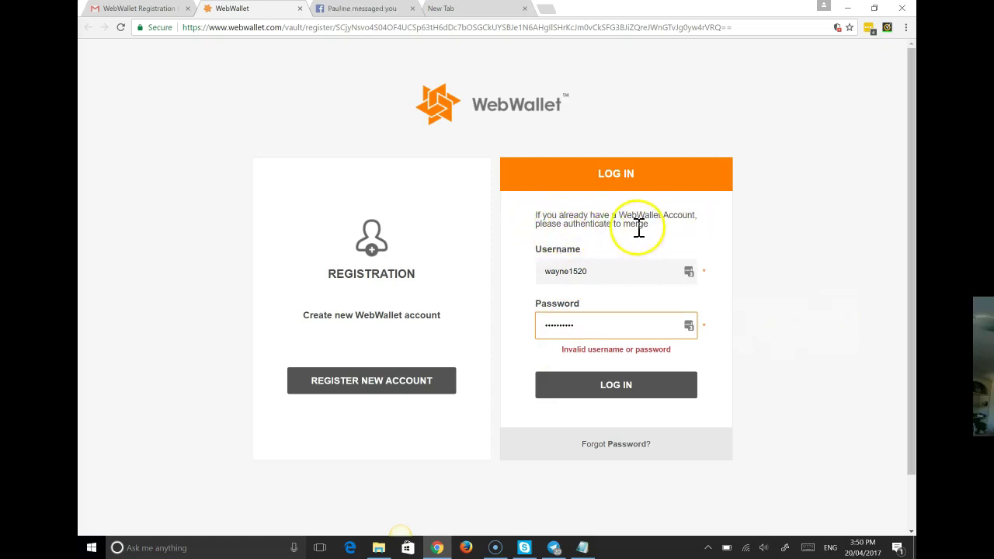
right_click(615, 386)
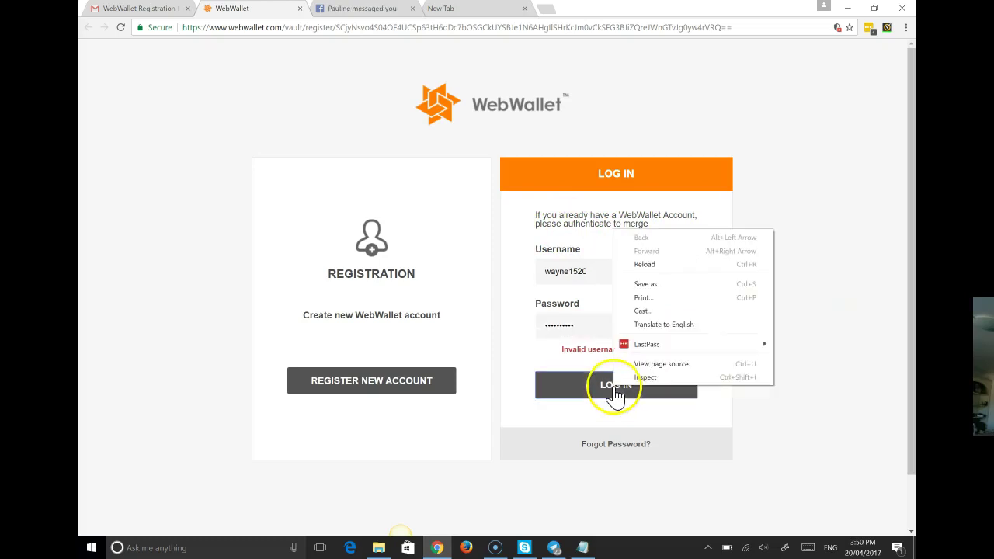
left_click(804, 422)
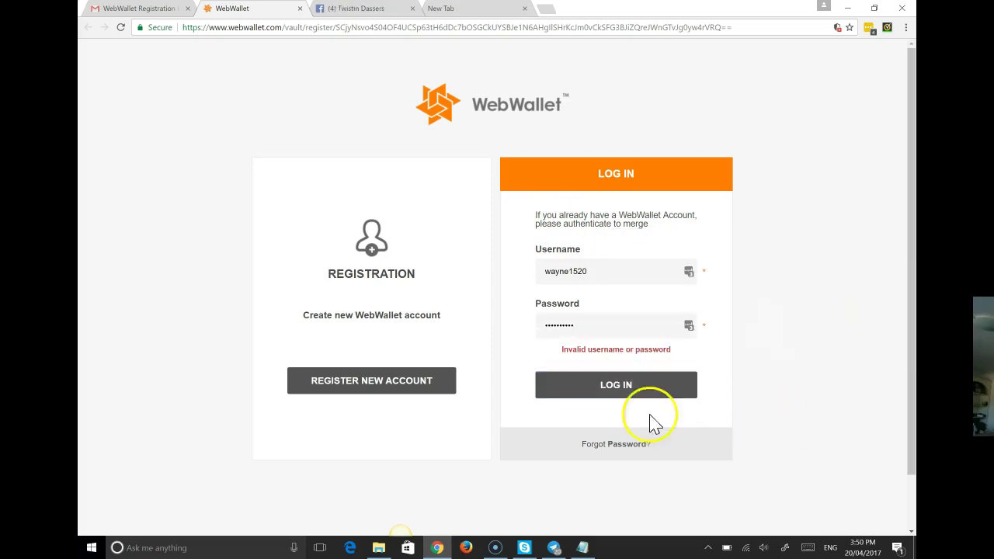
- Submit the merge log-in, then enter the texted SMS verification code and confirm it
left_click(602, 389)
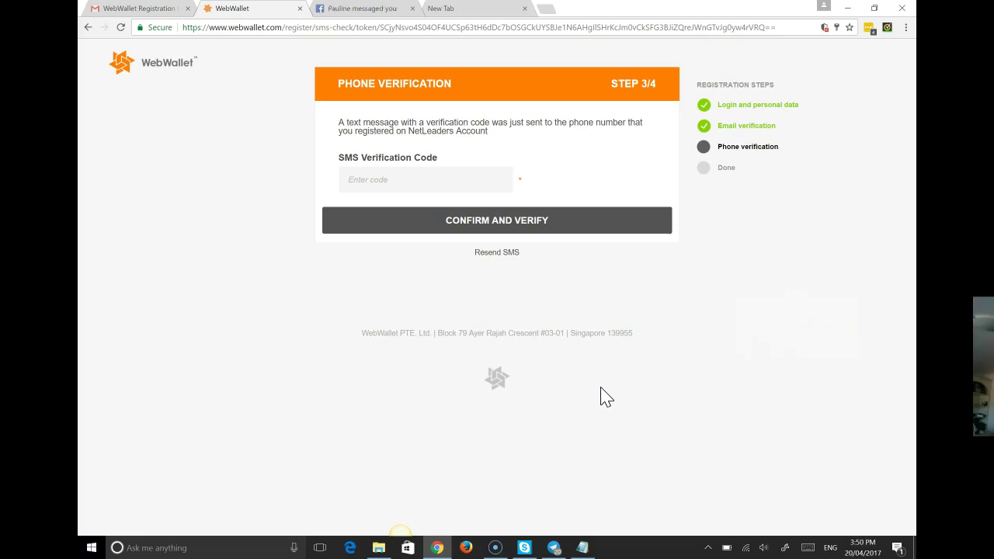
left_click(410, 179)
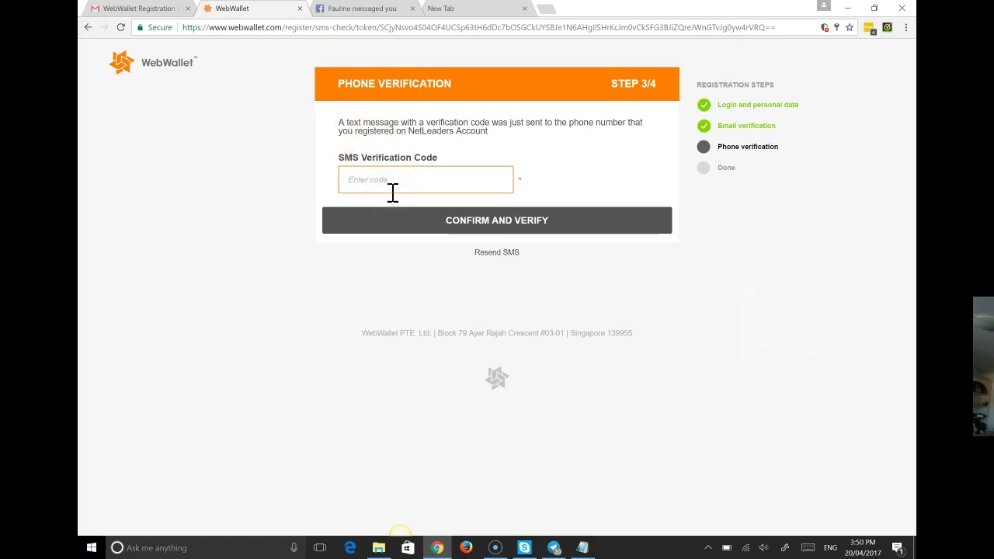
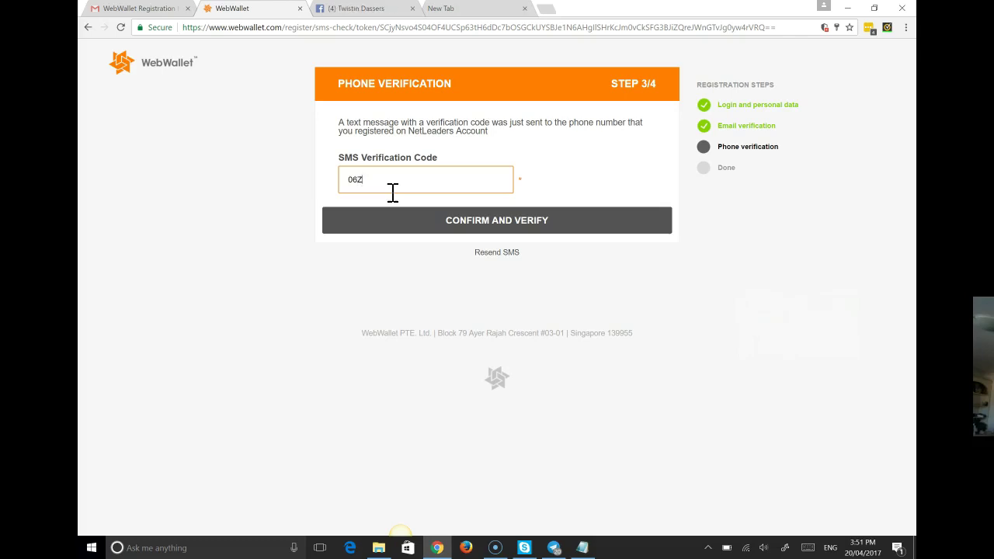
left_click(516, 225)
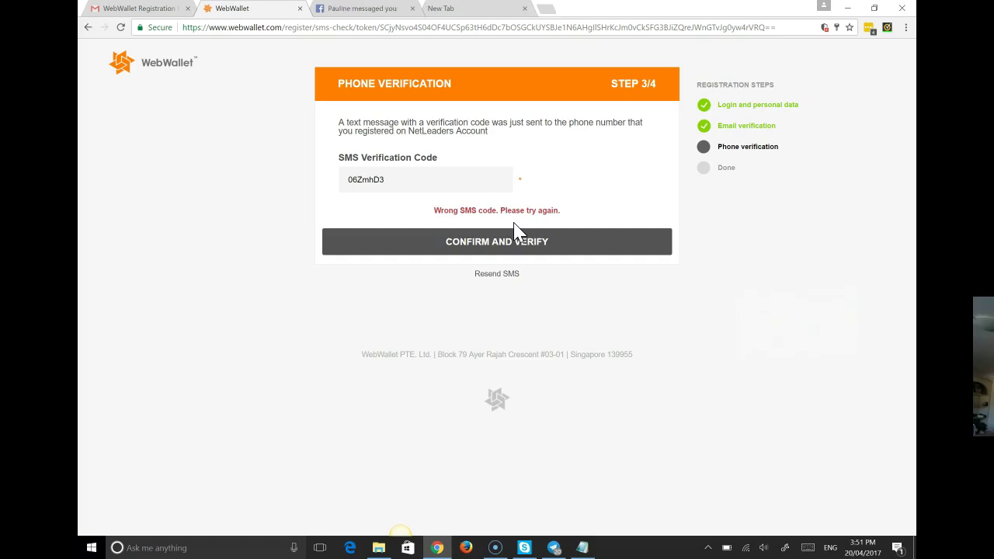
- Resubmit the SMS code with Confirm and Verify until registration step 4/4 shows completion
left_click(515, 240)
left_click(512, 250)
left_click(512, 247)
left_click(507, 246)
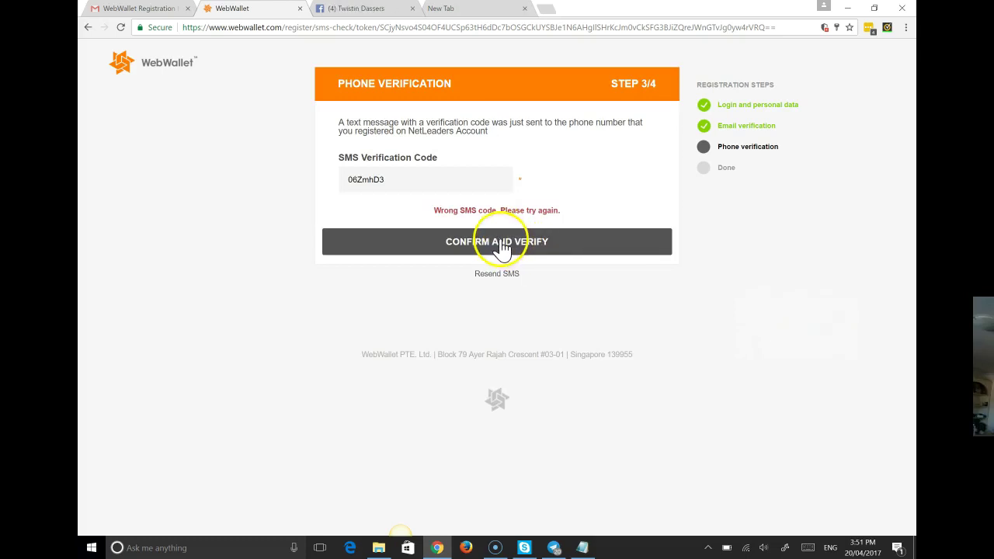
left_click(494, 249)
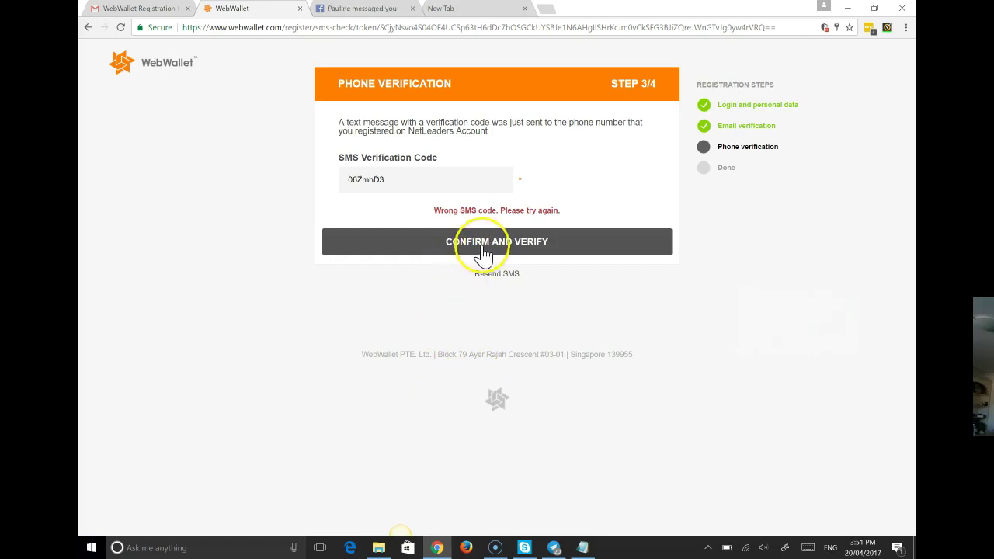
left_click(483, 245)
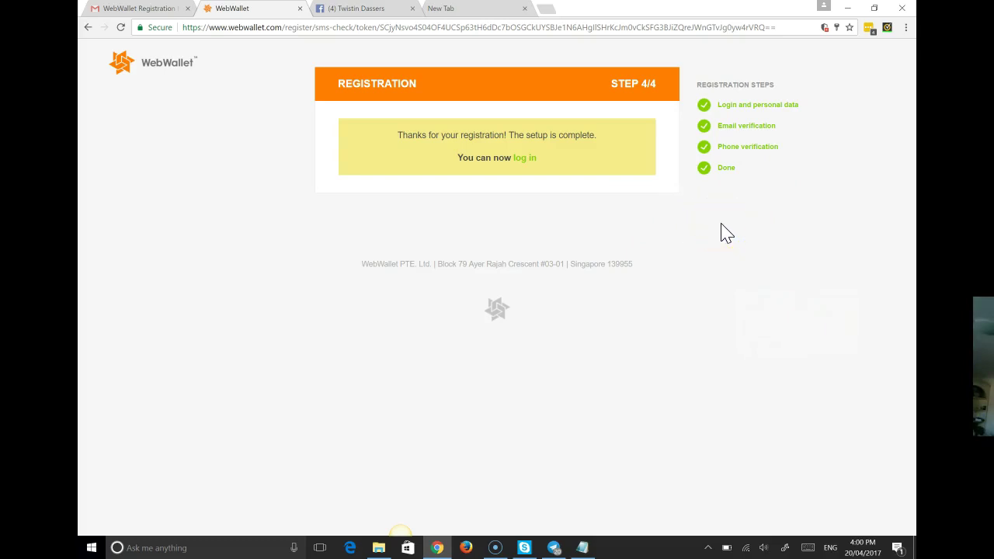
- On the login page, try signing in with the second account's username and password
left_click(528, 163)
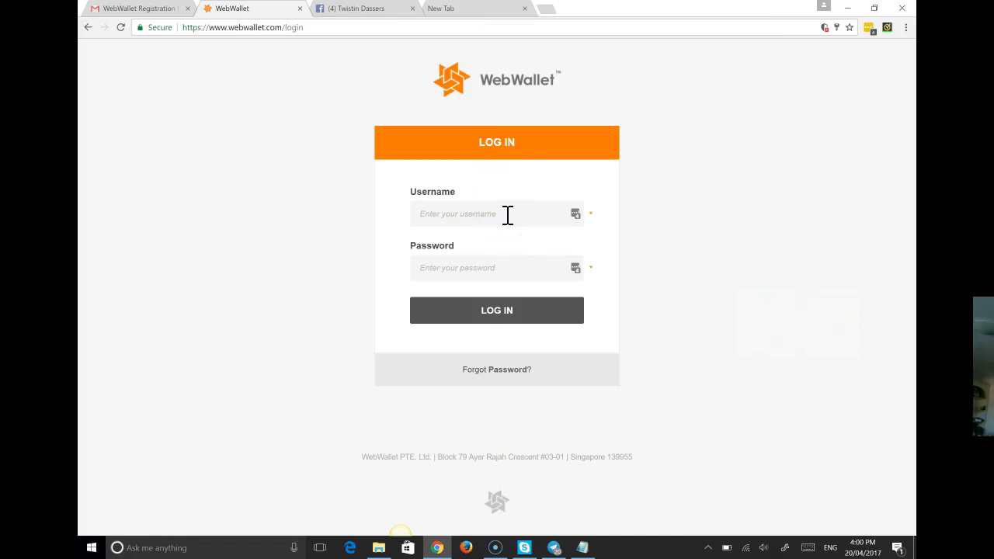
left_click(507, 215)
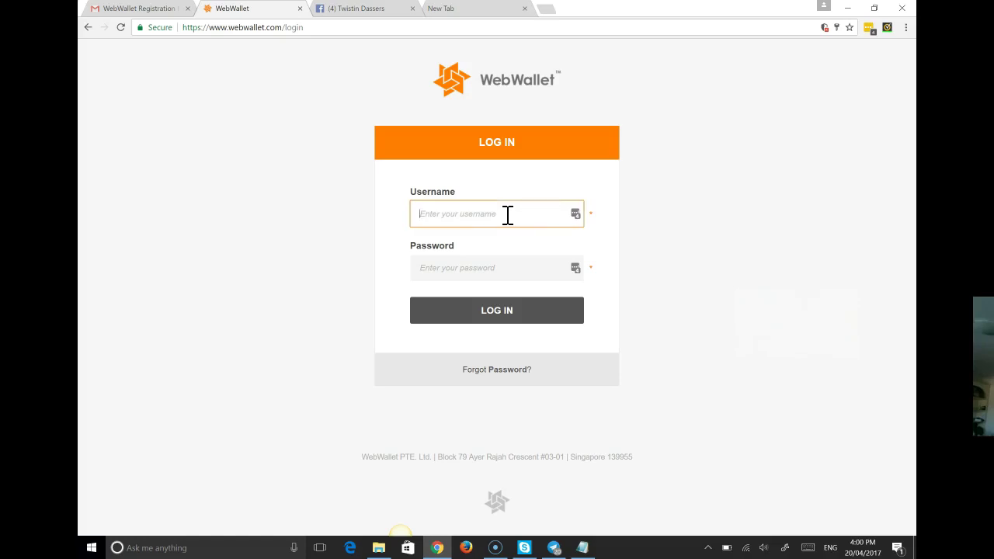
type("wayne2")
left_click(497, 266)
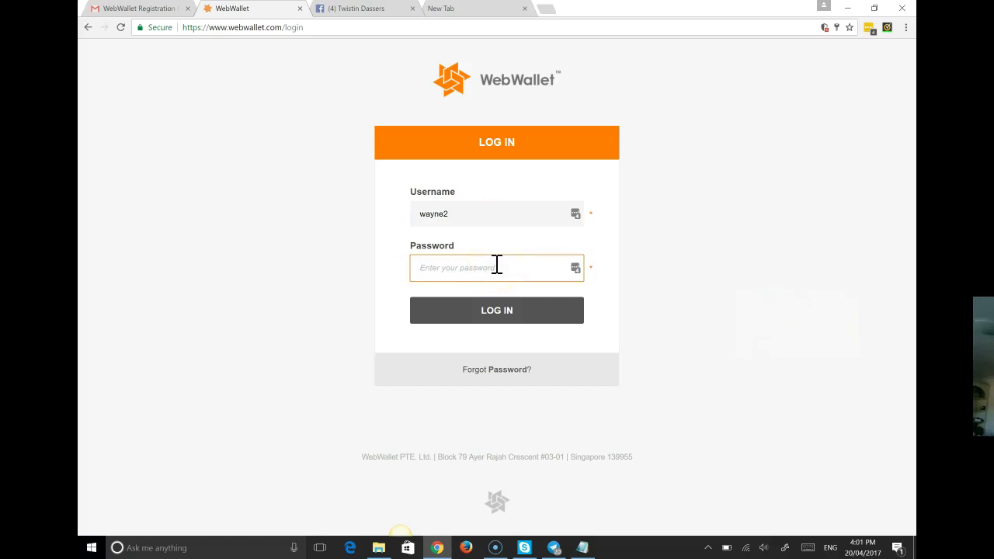
type("••••••••••")
left_click(497, 316)
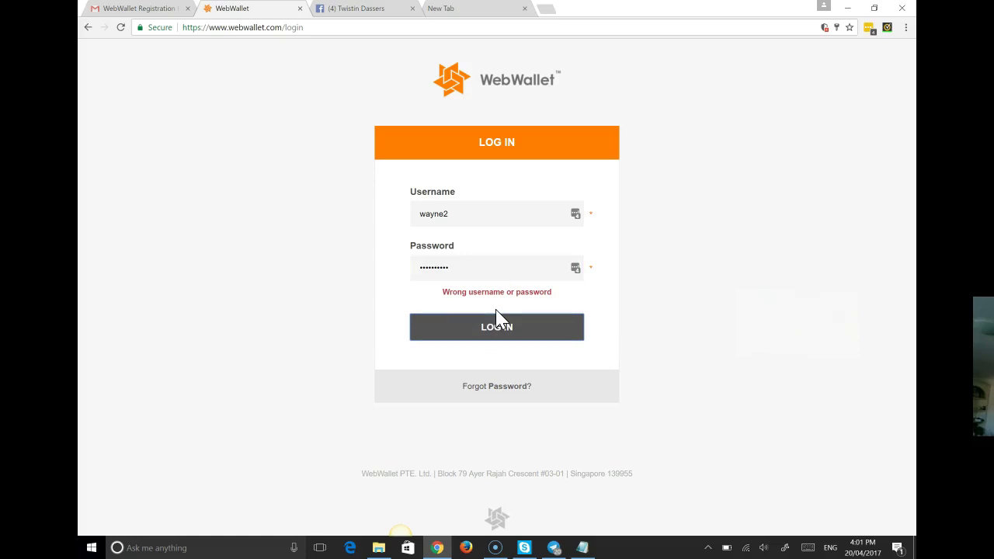
left_click(459, 215)
- Change the username to the main account name and sign in to the 10056.49 DasCoin vault
key("BackSpace")
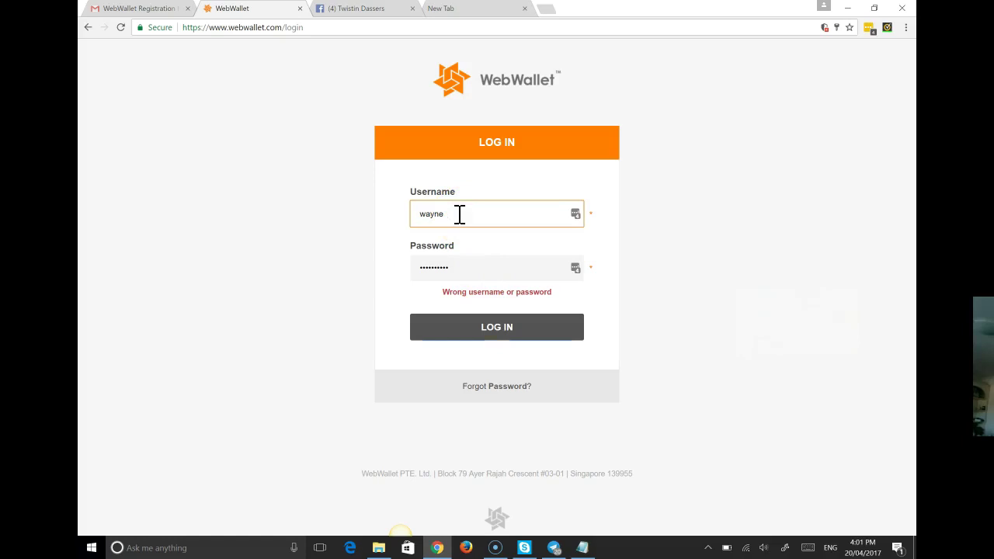
left_click(496, 336)
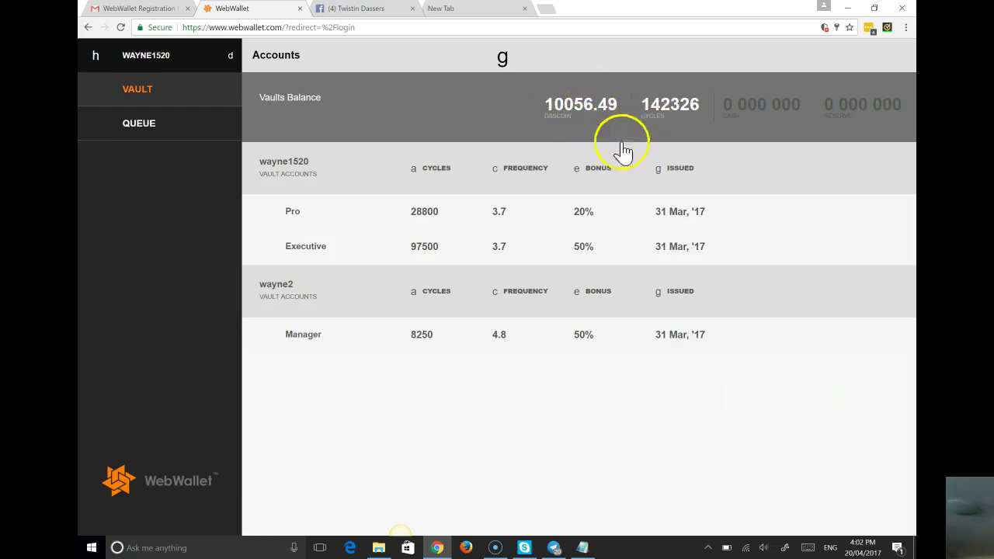
- Open the Queue page and scroll through it to the merged 8250-cycle Manager entry
left_click(141, 132)
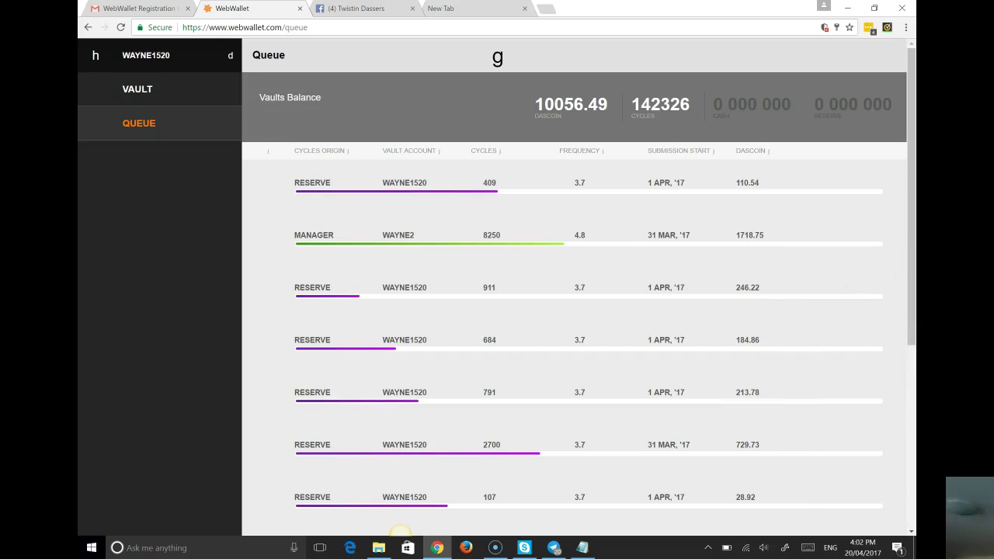
mouse_move(912, 271)
left_mouse_down()
mouse_move(911, 466)
mouse_move(912, 273)
left_mouse_up()
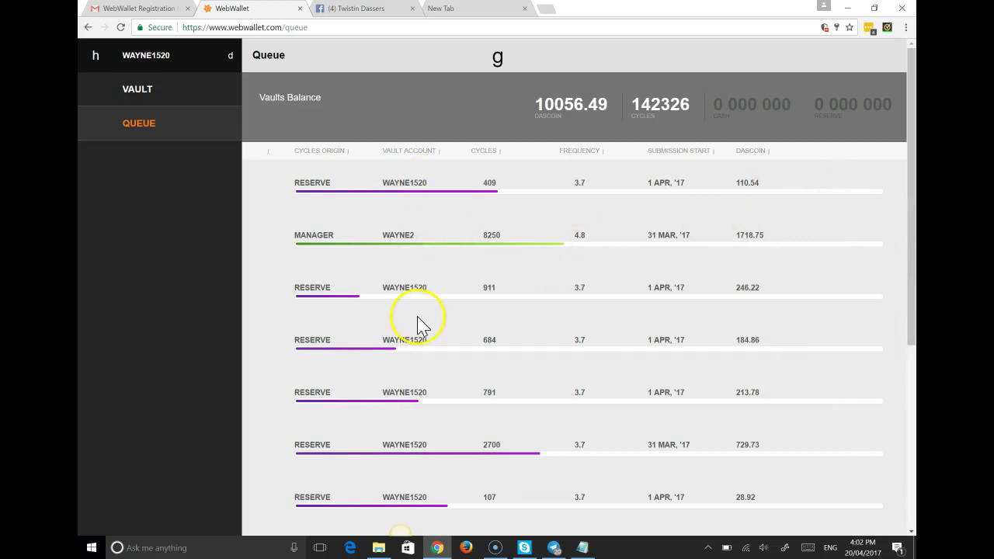
scroll(551, 311, "down", 4)
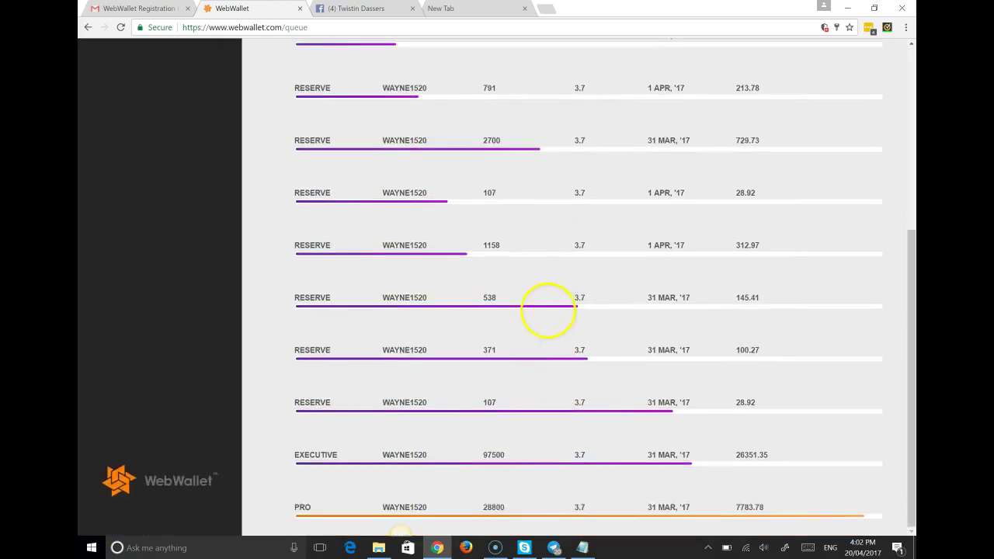
scroll(571, 324, "up", 4)
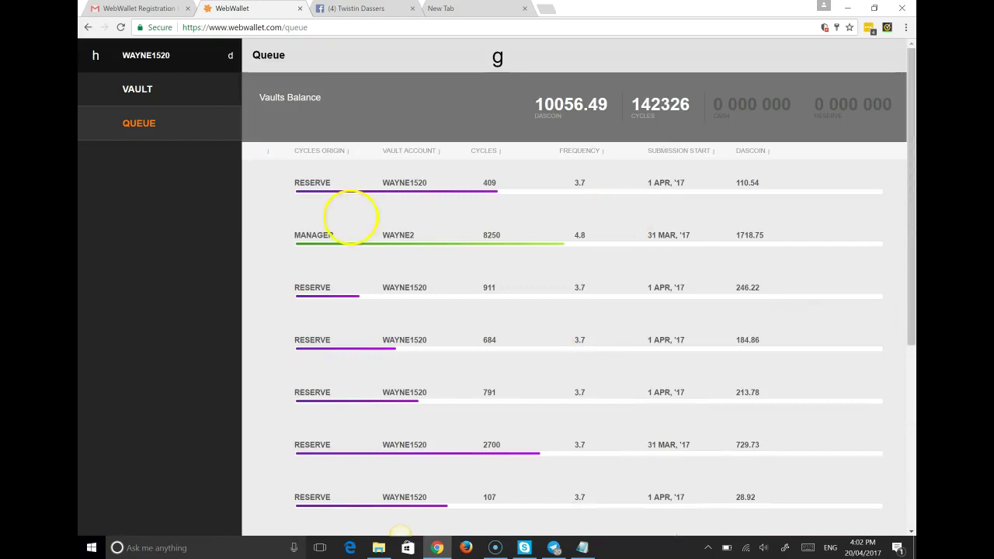